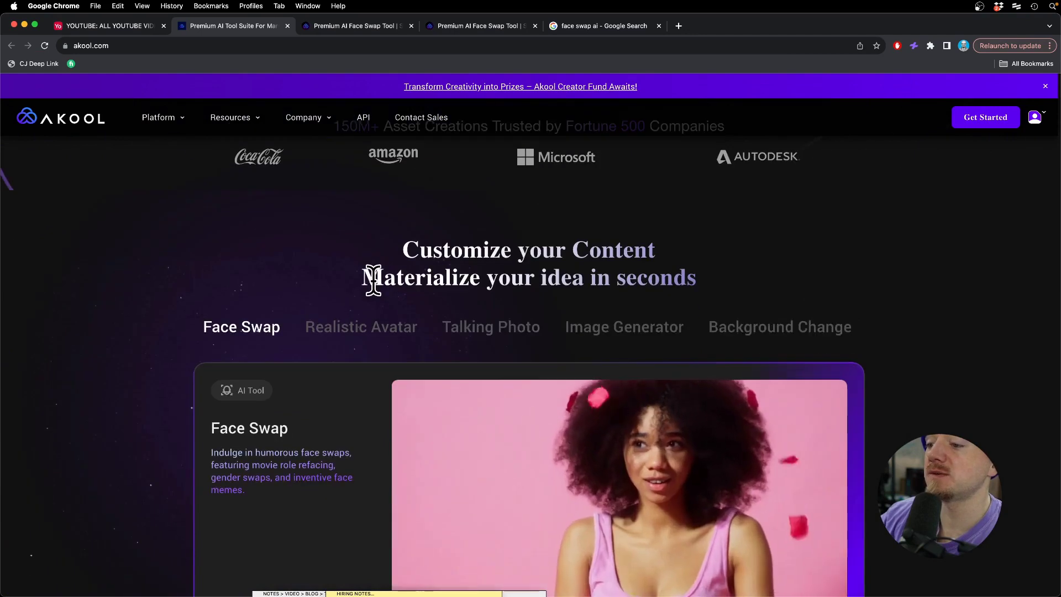
pyautogui.scroll(-2, 372, 278)
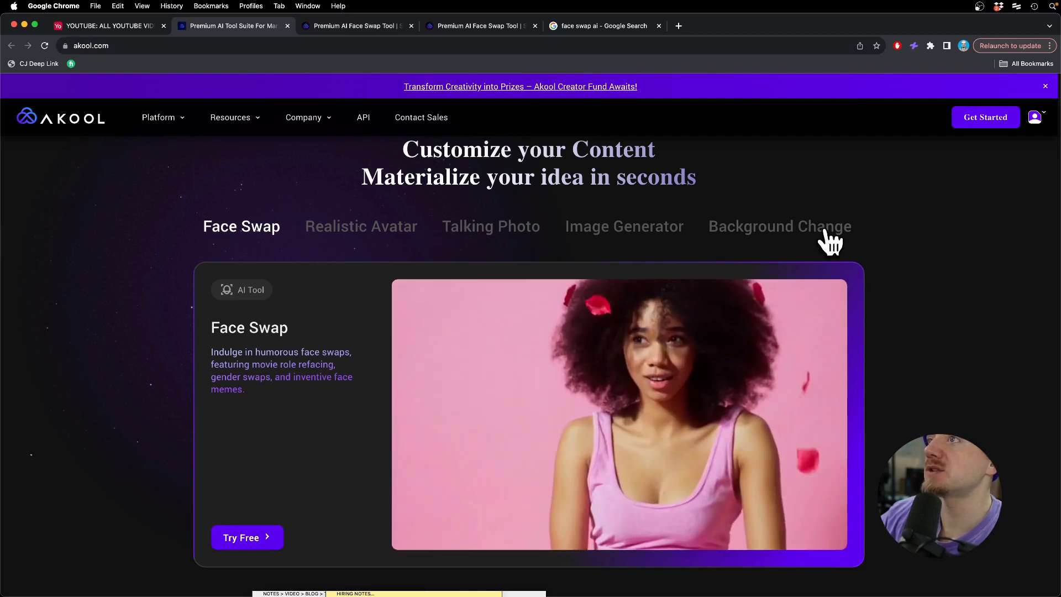
pyautogui.scroll(8, 470, 273)
pyautogui.scroll(-4, 585, 320)
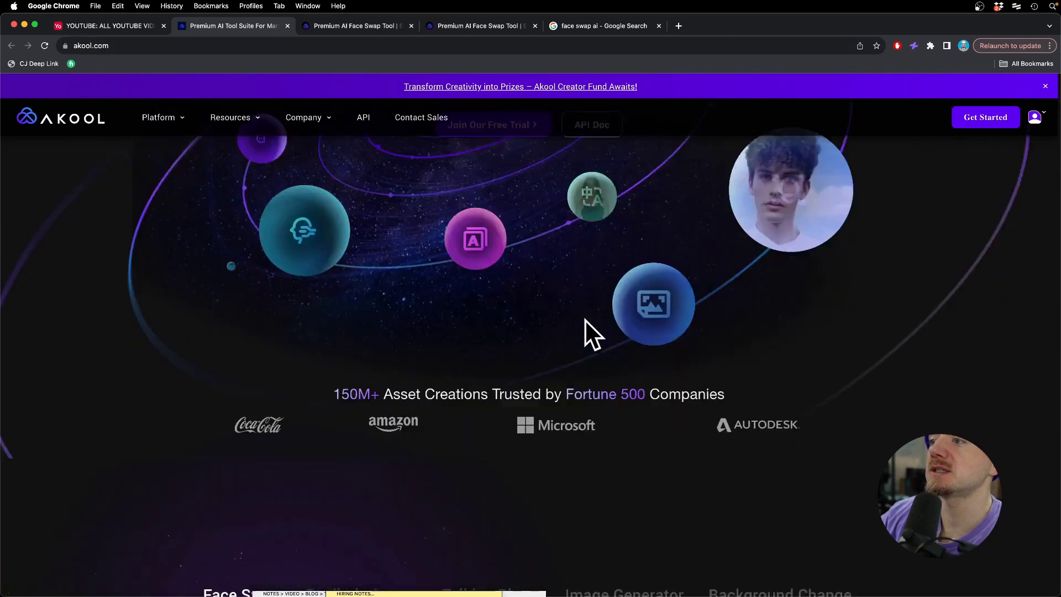
pyautogui.scroll(-5, 585, 319)
pyautogui.scroll(-2, 297, 317)
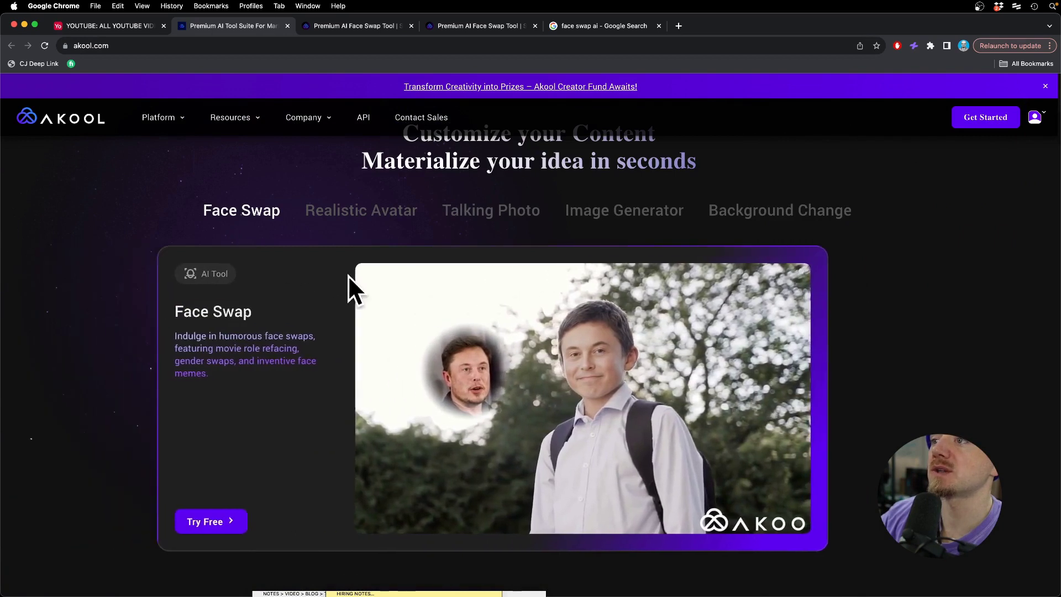
# Launch the free face swap tool from the homepage's Face Swap section via Try Free
pyautogui.click(210, 521)
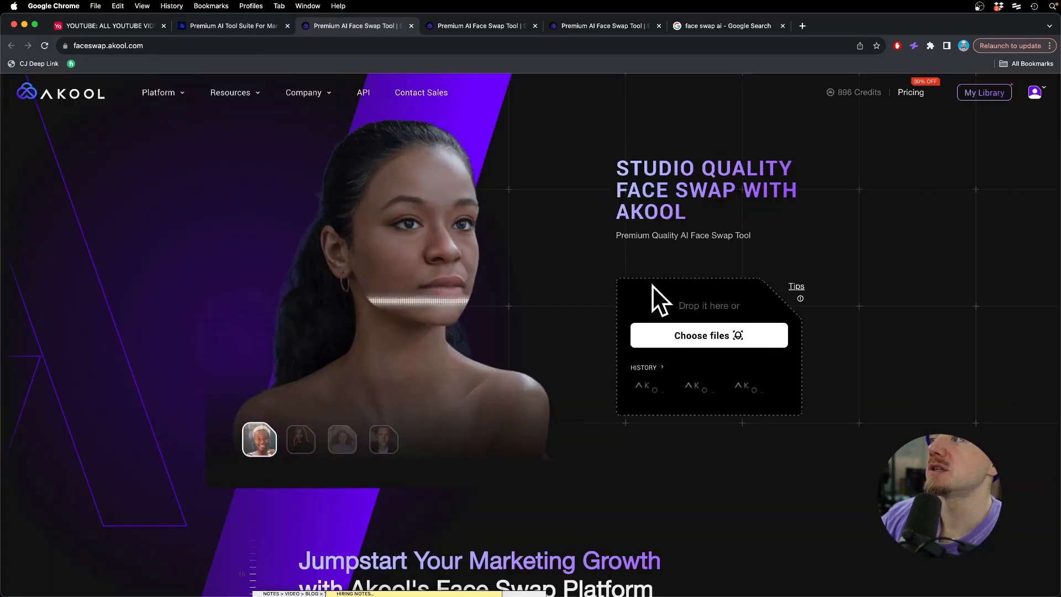
# Upload the Eminem image from the AI Face Swap folder as the target photo
pyautogui.click(709, 337)
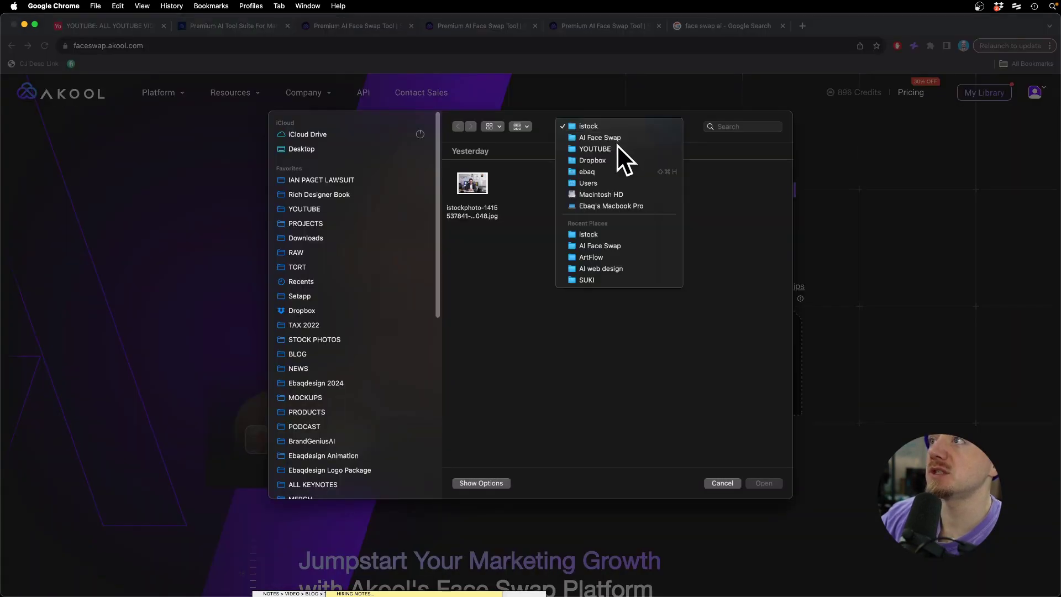
pyautogui.click(599, 138)
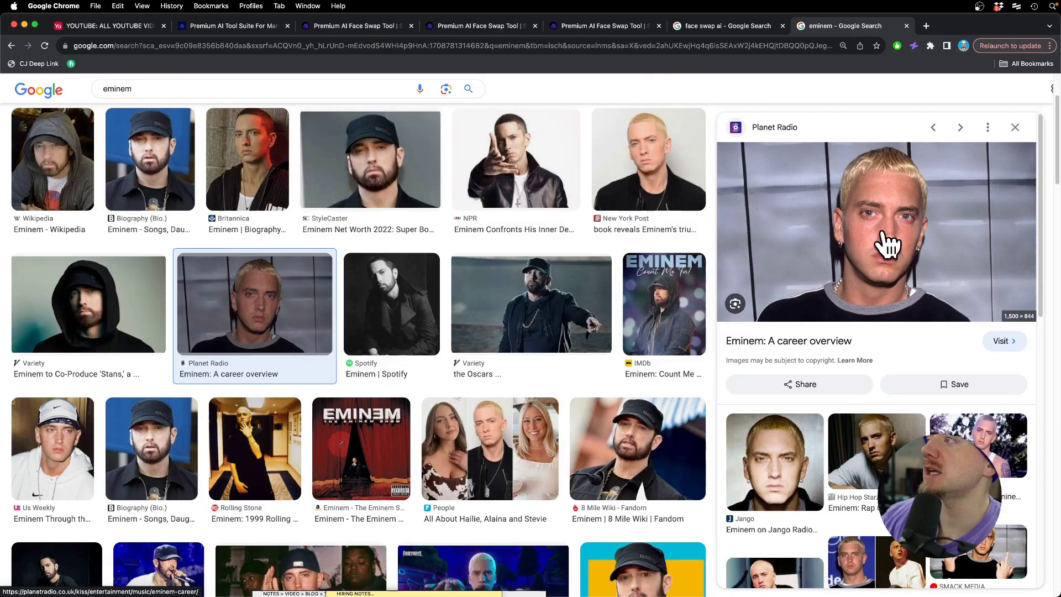
pyautogui.rightClick(883, 228)
pyautogui.click(933, 342)
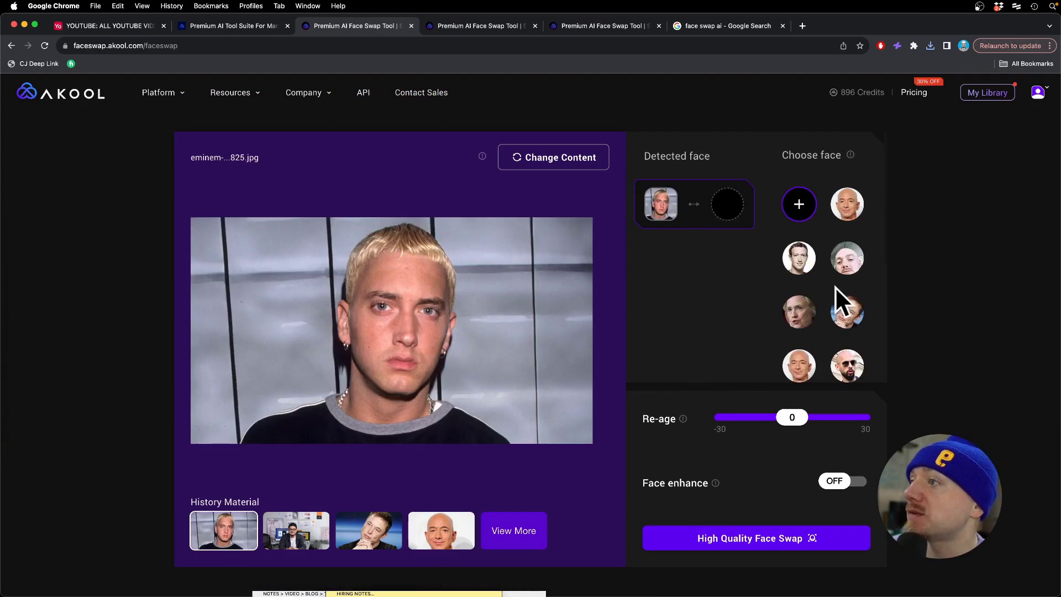
pyautogui.scroll(-3, 799, 368)
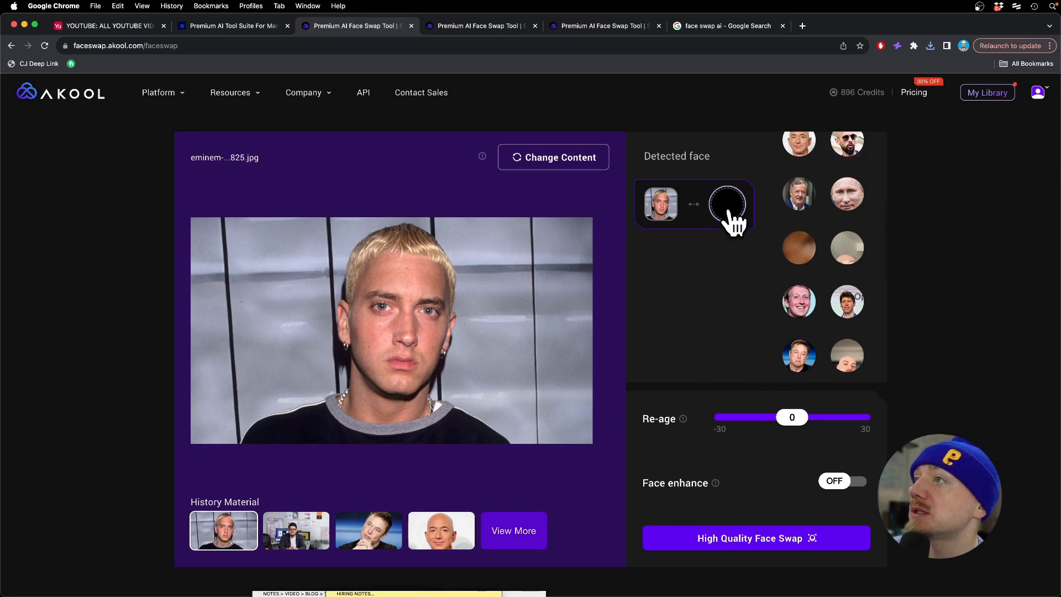
# Add jayz.jpg as Eminem's replacement face and run the High Quality Face Swap
pyautogui.click(728, 205)
pyautogui.press('Escape')
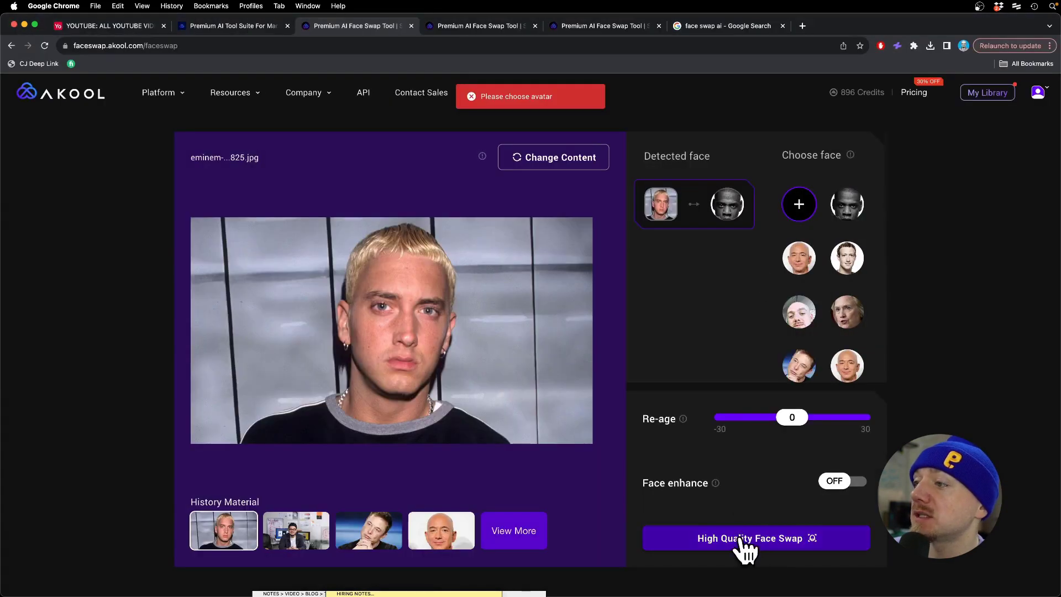
pyautogui.click(746, 538)
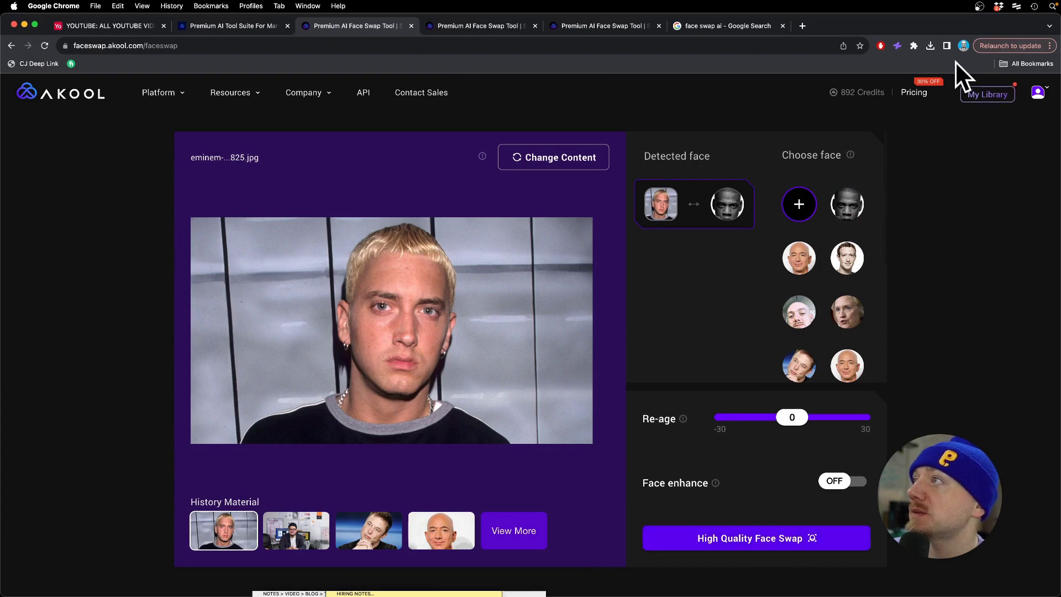
pyautogui.click(987, 93)
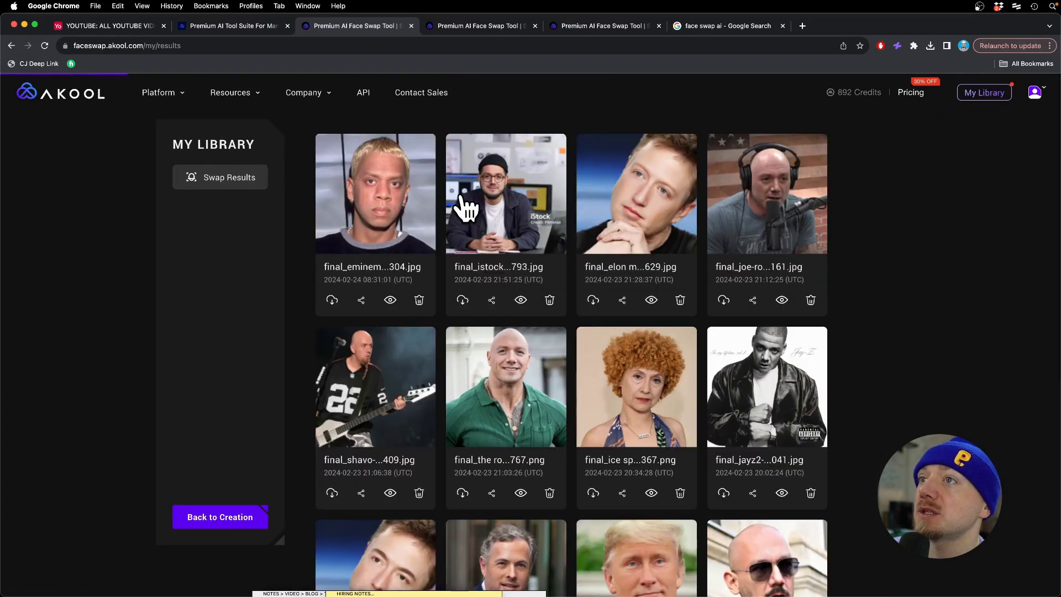
# Enlarge the final_eminem swap result from My Library
pyautogui.click(406, 215)
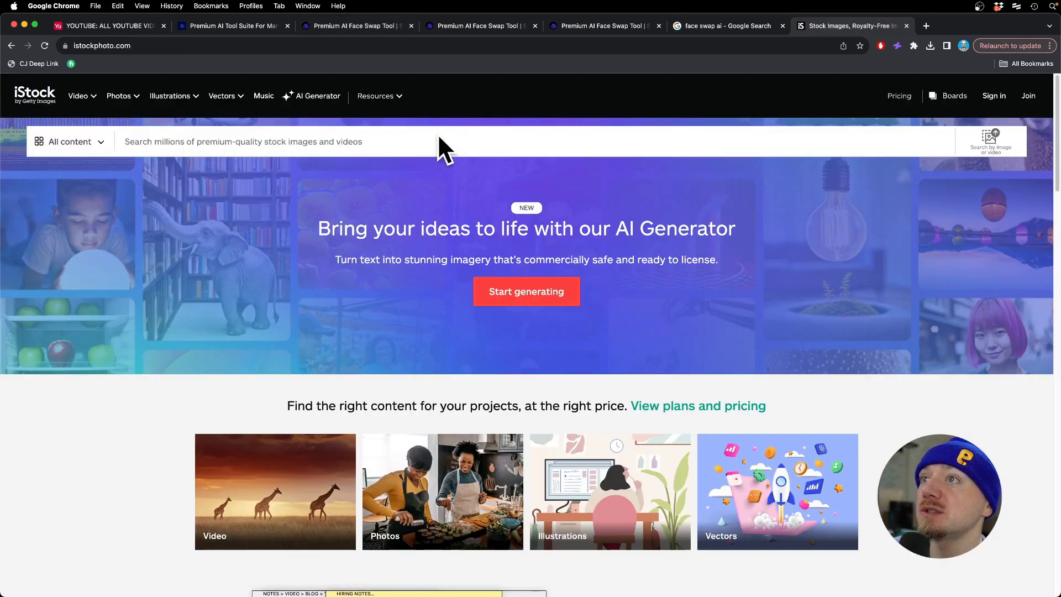
# On iStock, browse from a recently viewed designer photo to same-series designer video-recording photos
pyautogui.click(440, 142)
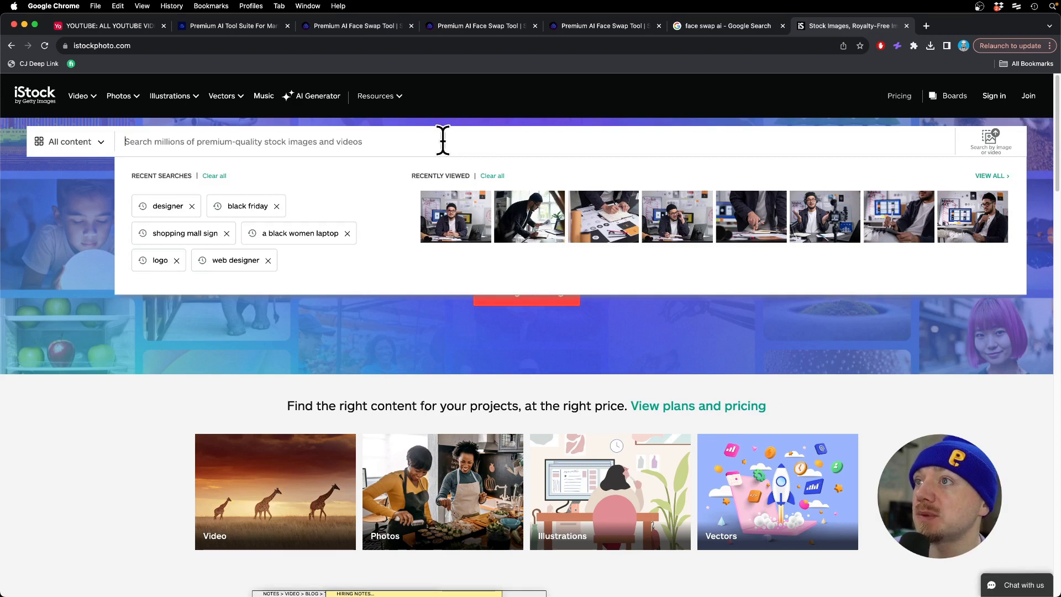
pyautogui.click(467, 215)
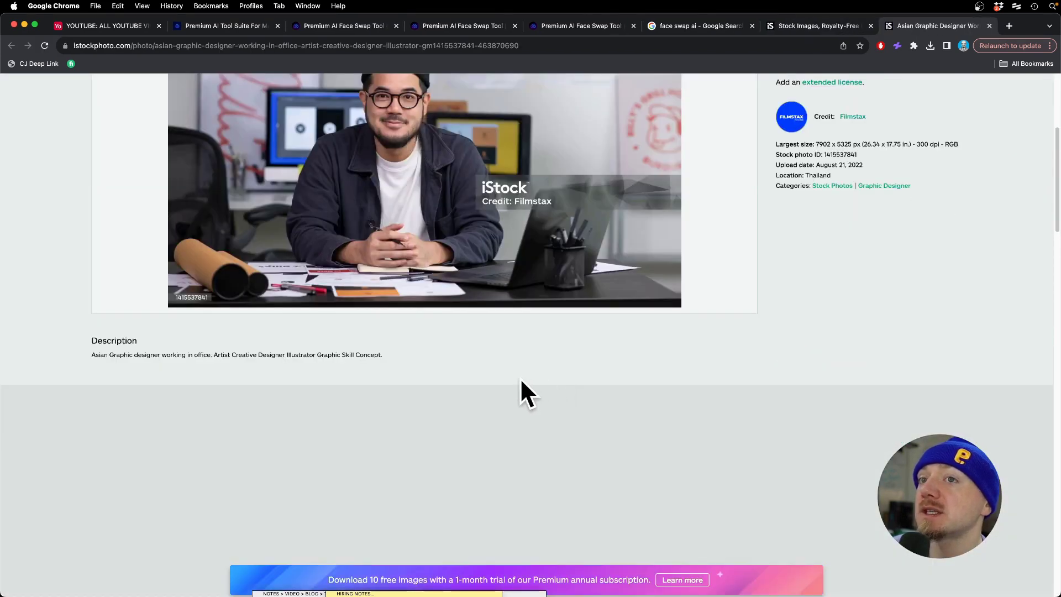
pyautogui.scroll(-1, 473, 332)
pyautogui.scroll(-10, 423, 293)
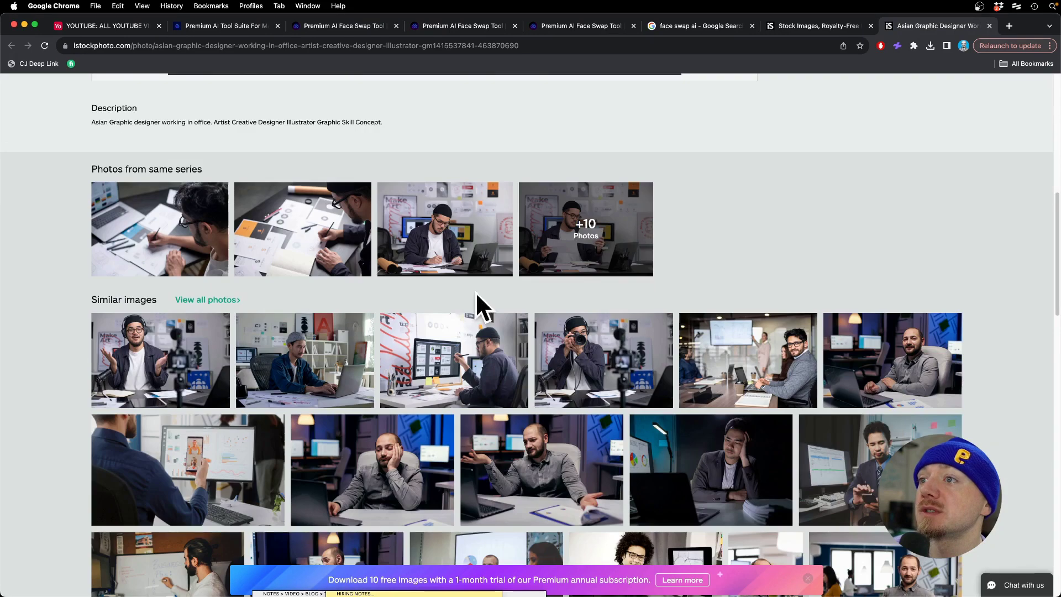
pyautogui.scroll(-2, 447, 273)
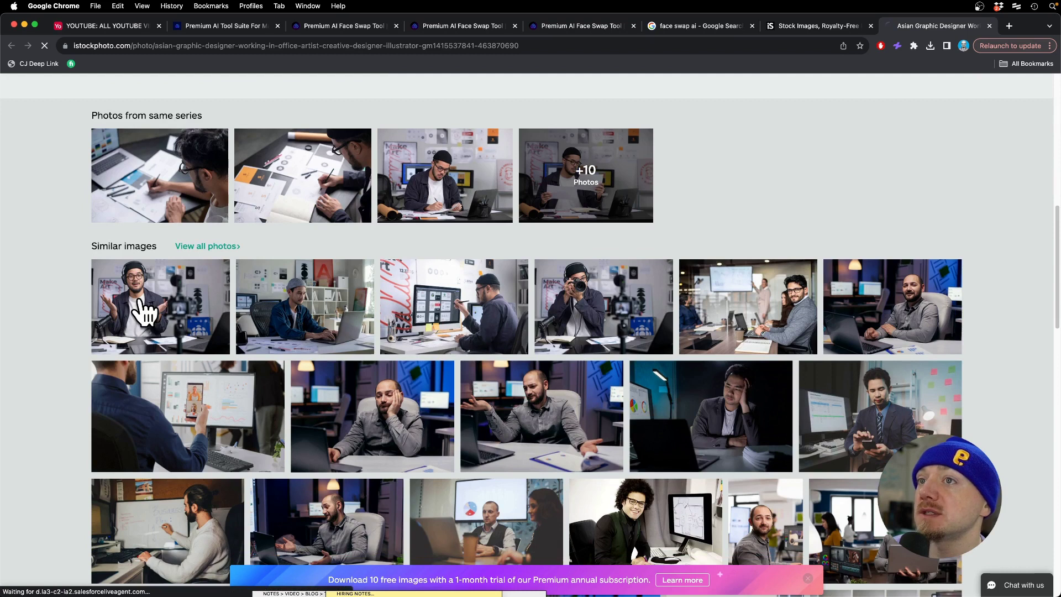
pyautogui.click(146, 312)
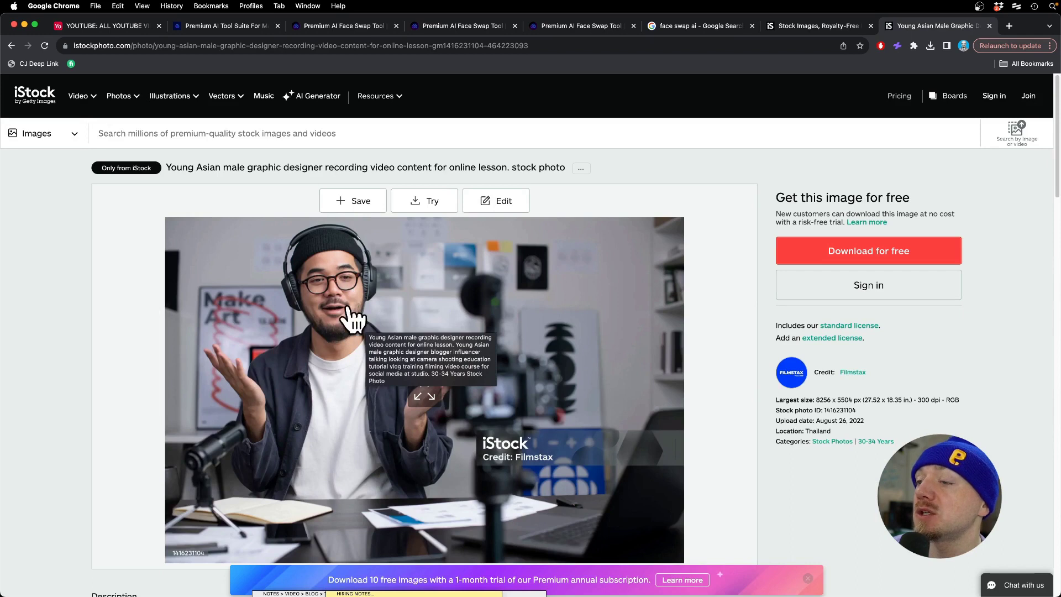
pyautogui.scroll(-5, 378, 325)
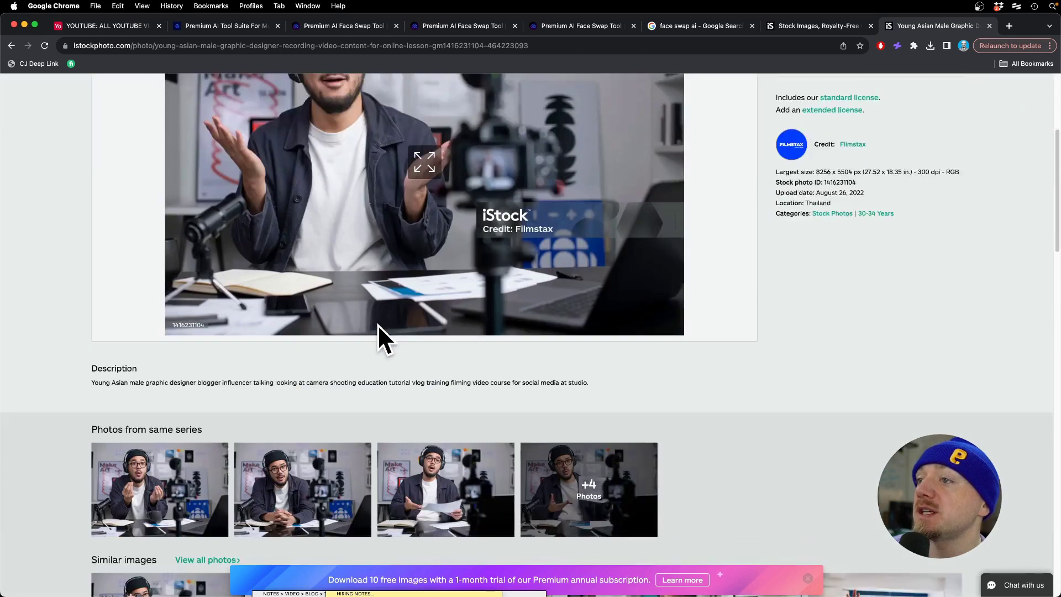
pyautogui.scroll(-2, 377, 324)
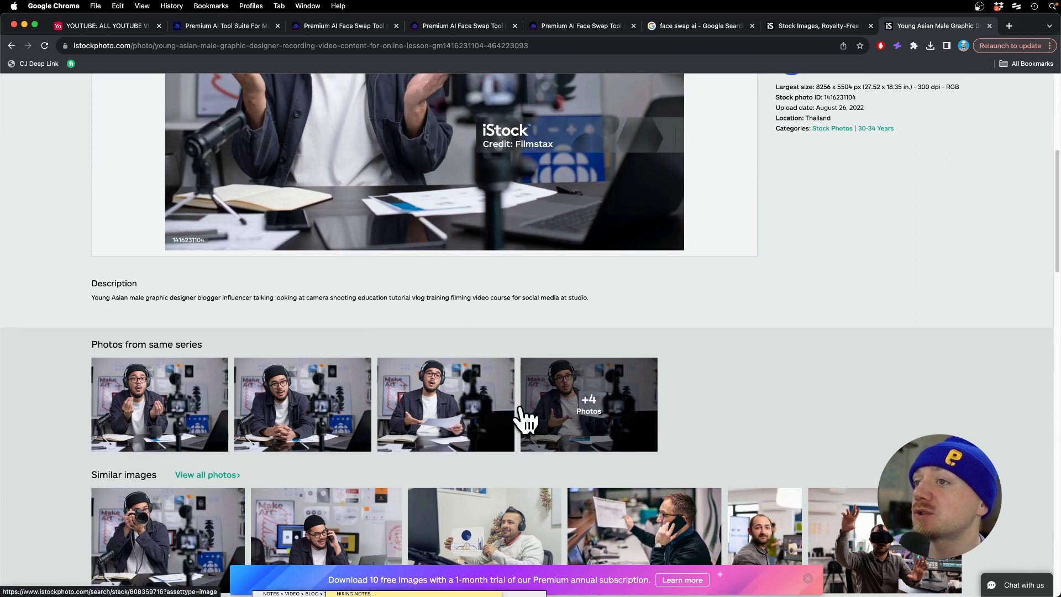
pyautogui.click(446, 415)
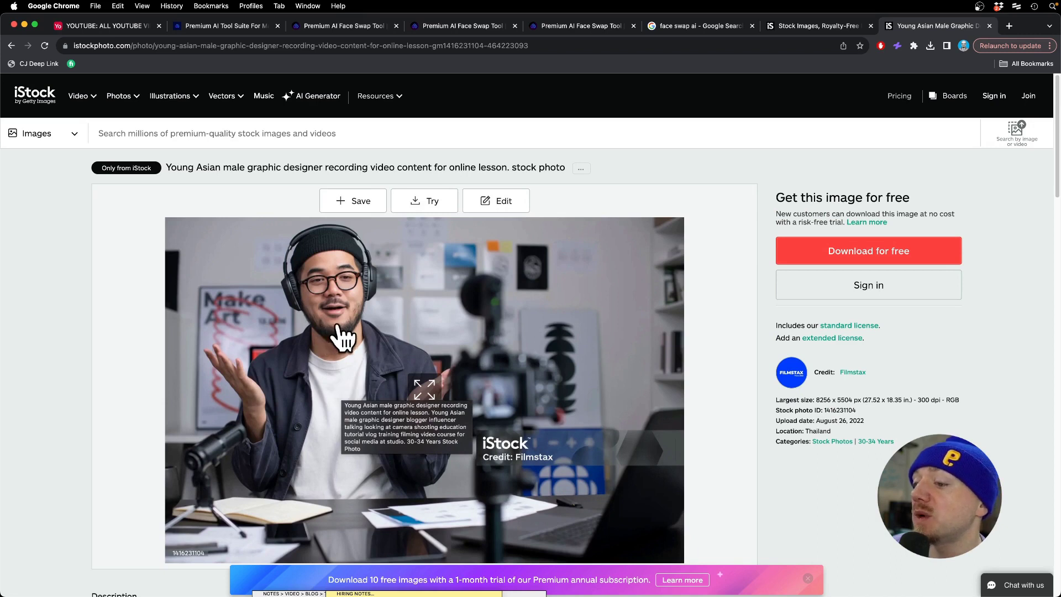
pyautogui.scroll(-5, 332, 261)
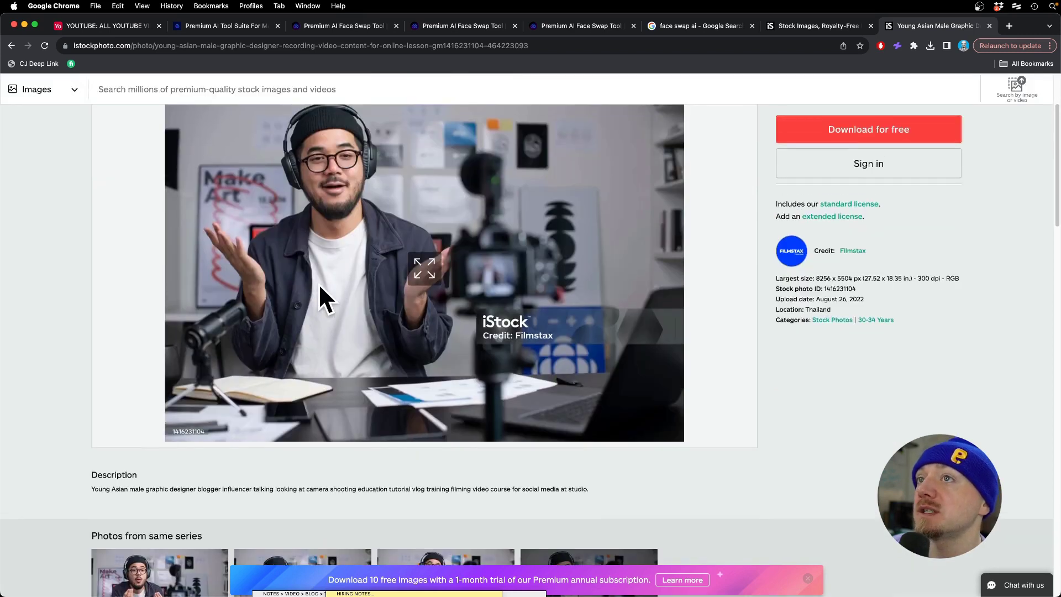
pyautogui.scroll(-3, 387, 260)
pyautogui.scroll(-2, 423, 347)
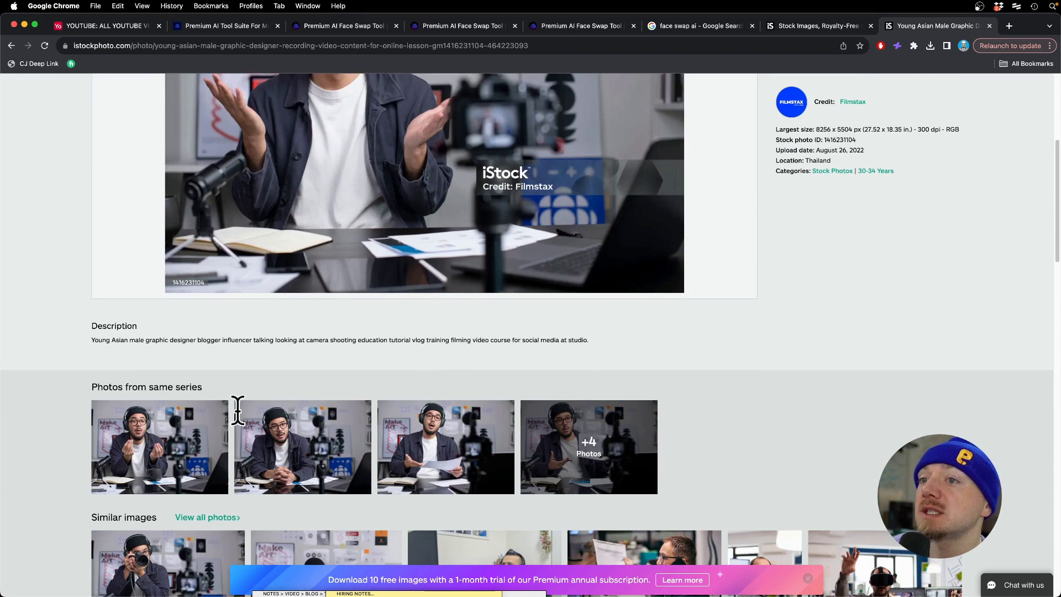
pyautogui.scroll(3, 415, 414)
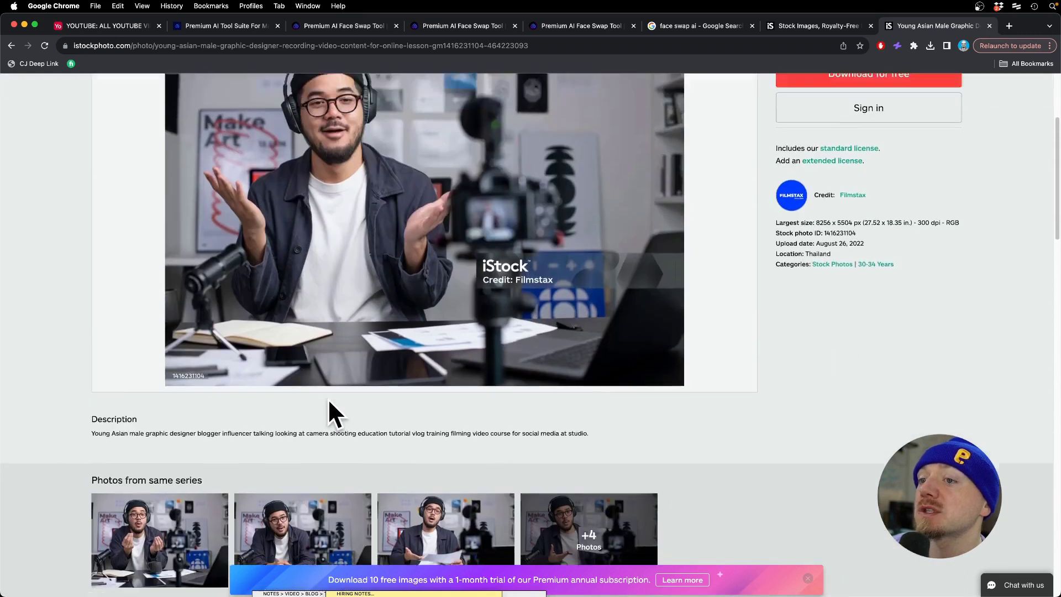
pyautogui.scroll(-2, 328, 398)
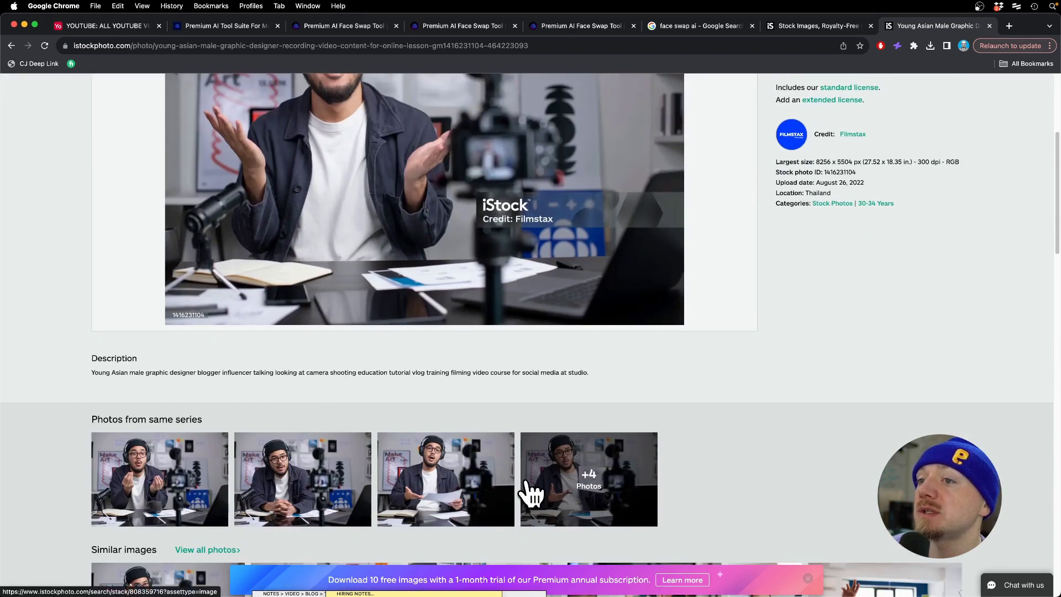
pyautogui.scroll(2, 475, 480)
pyautogui.click(476, 486)
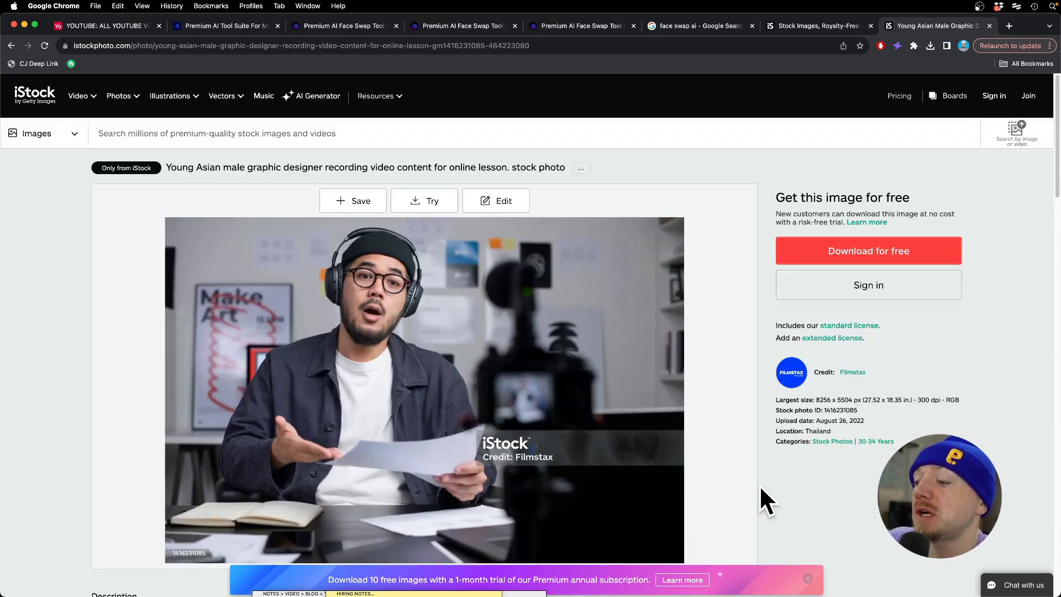
# Switch back through the Akool tabs to the Akool homepage
pyautogui.click(322, 23)
pyautogui.click(243, 20)
pyautogui.click(339, 22)
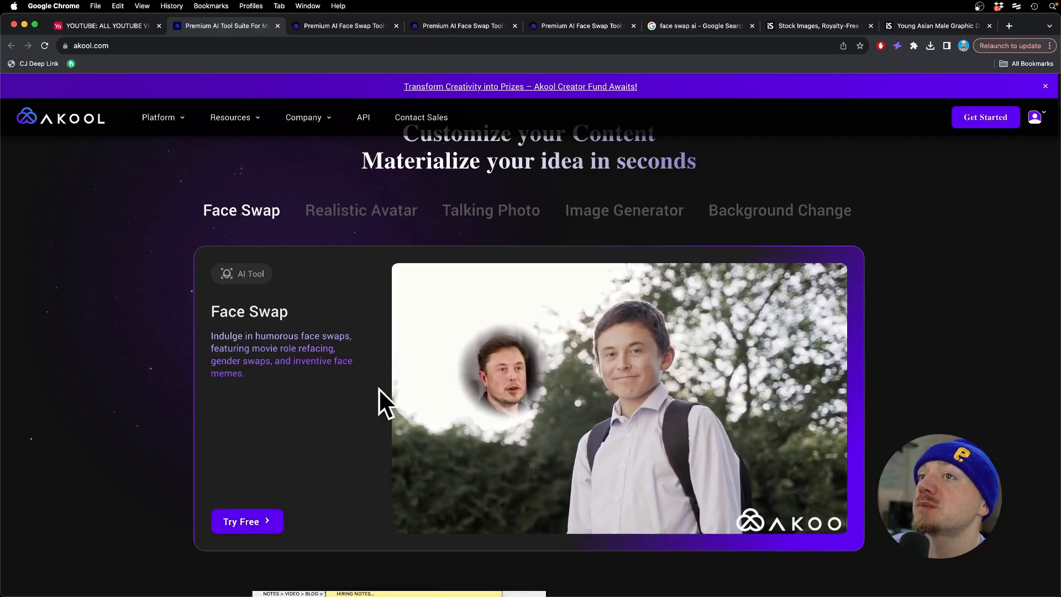
pyautogui.scroll(3, 379, 388)
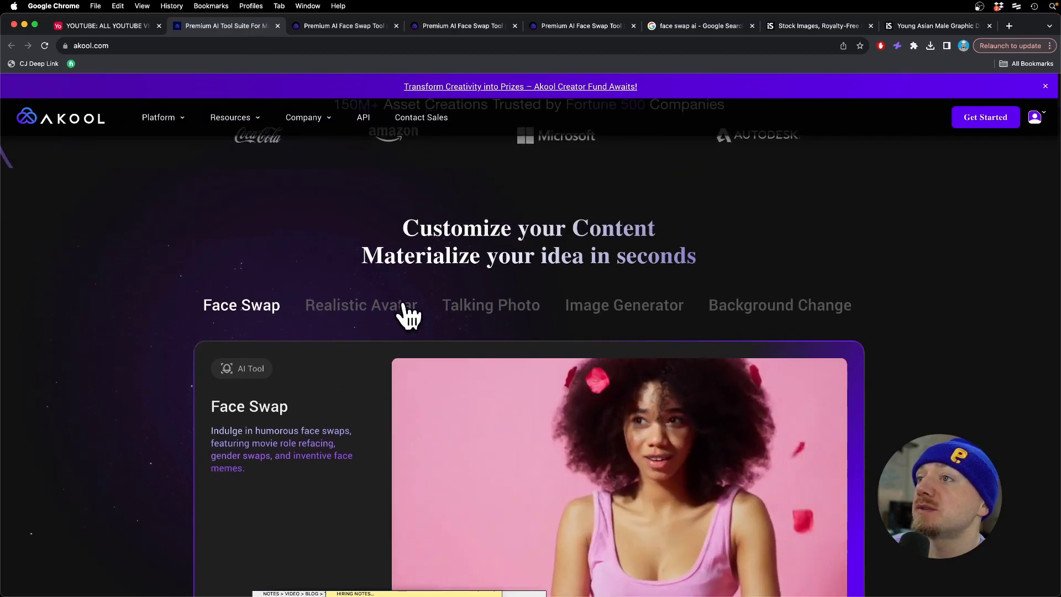
pyautogui.scroll(8, 666, 312)
pyautogui.scroll(5, 667, 313)
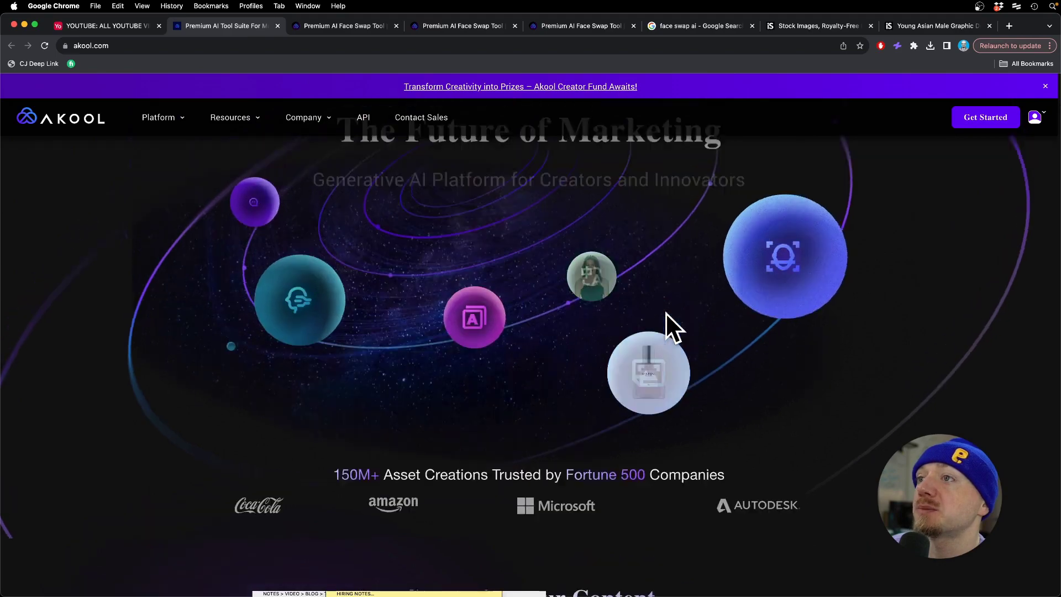